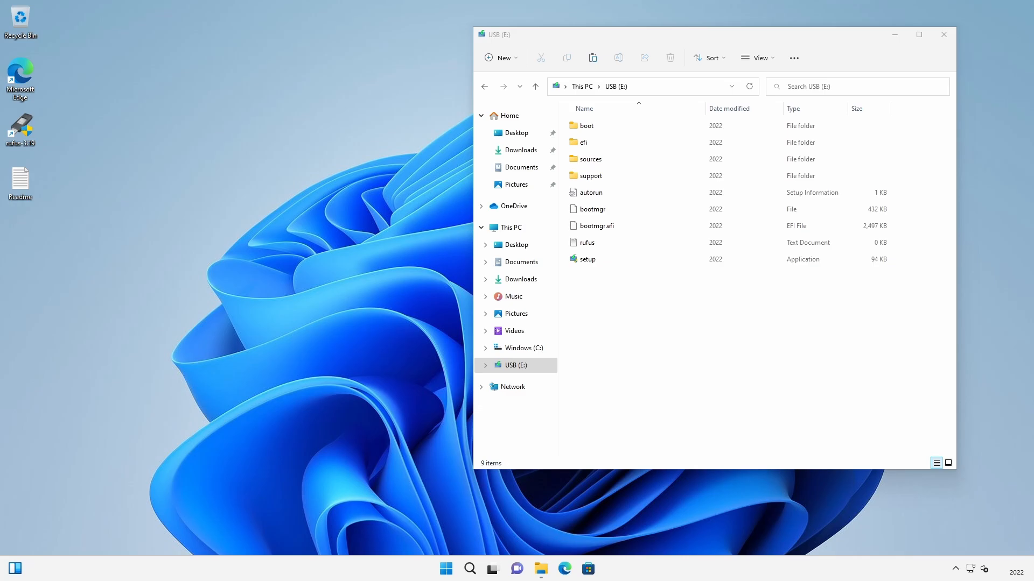
- Show the Downloads folder in File Explorer, and search Google in Microsoft Edge for "download anyburn"
click(522, 150)
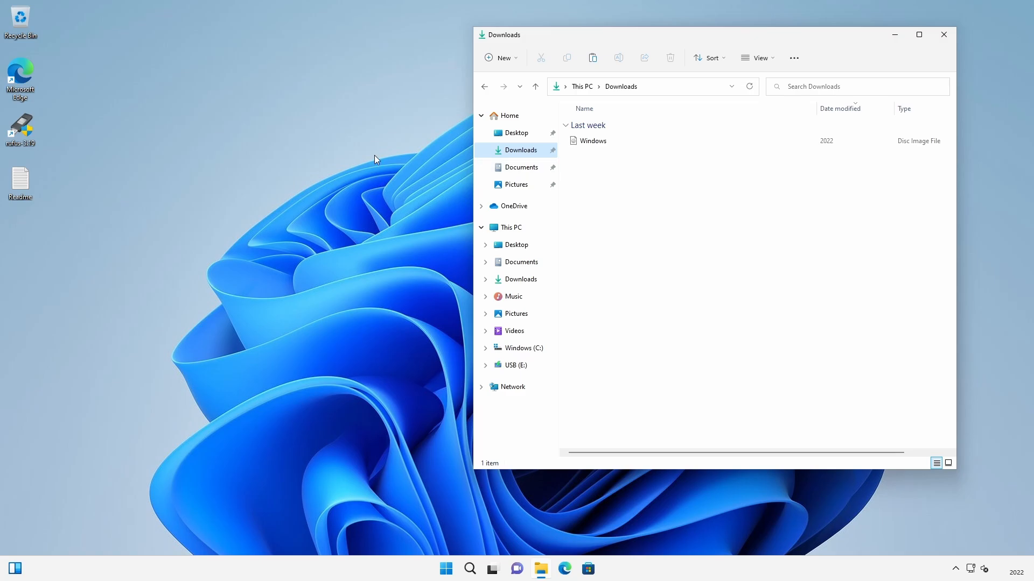
double_click(24, 72)
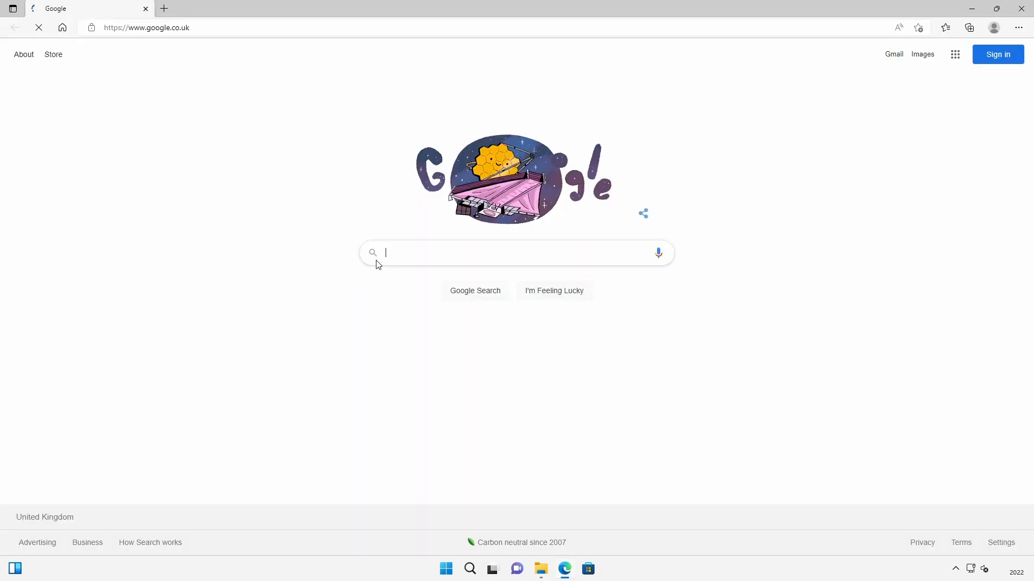
click(430, 250)
text(dow)
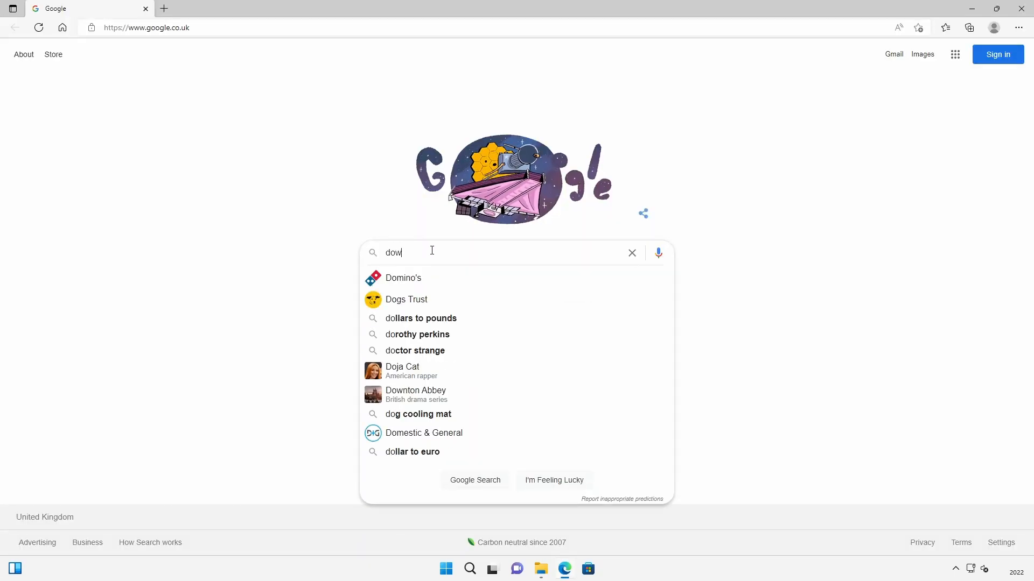
text(nload anyburn)
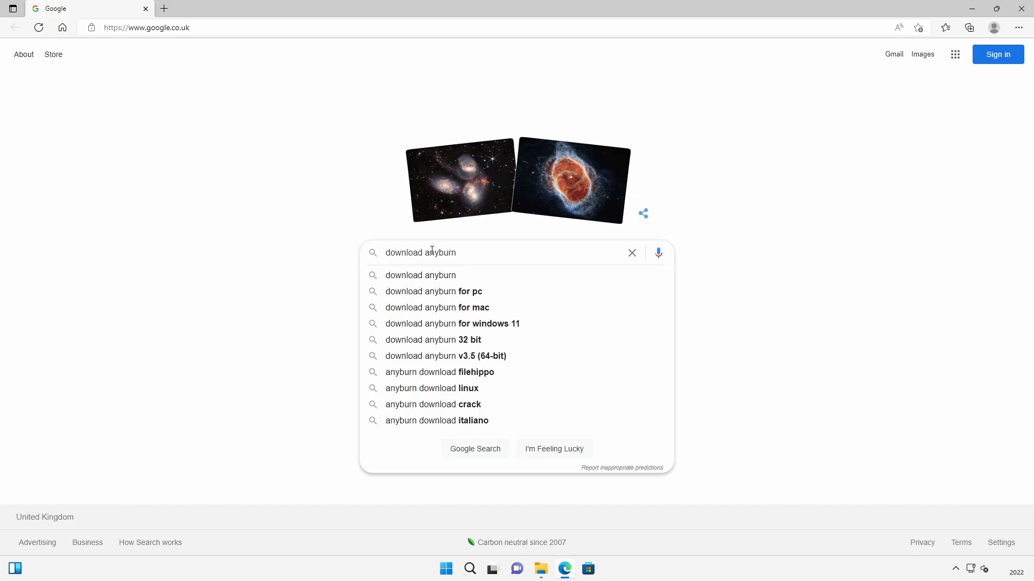
key(Return)
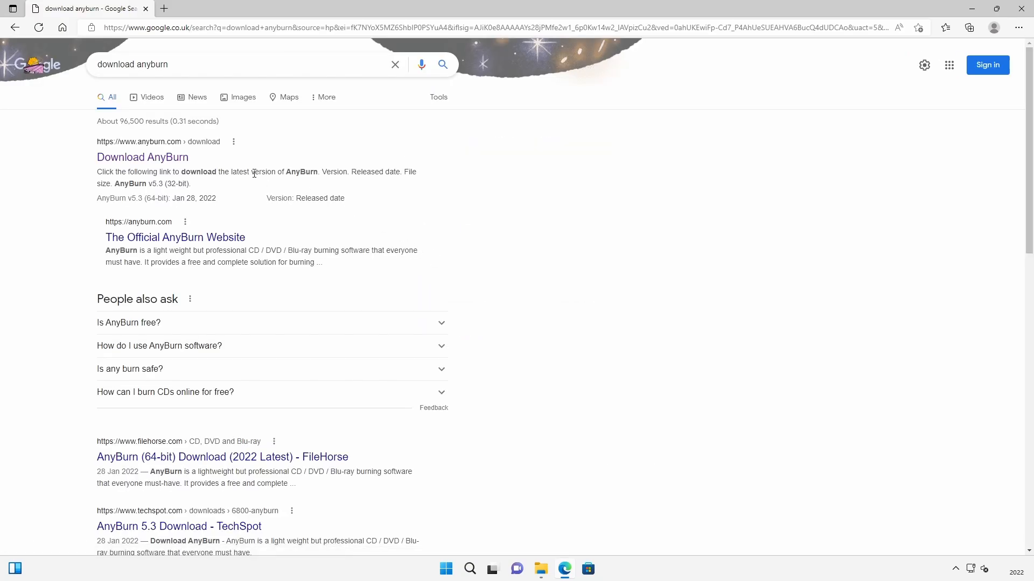
- Download AnyBurn v5.3 (64-bit) from the official AnyBurn download page, show the installer in its folder, and close the browser
click(149, 159)
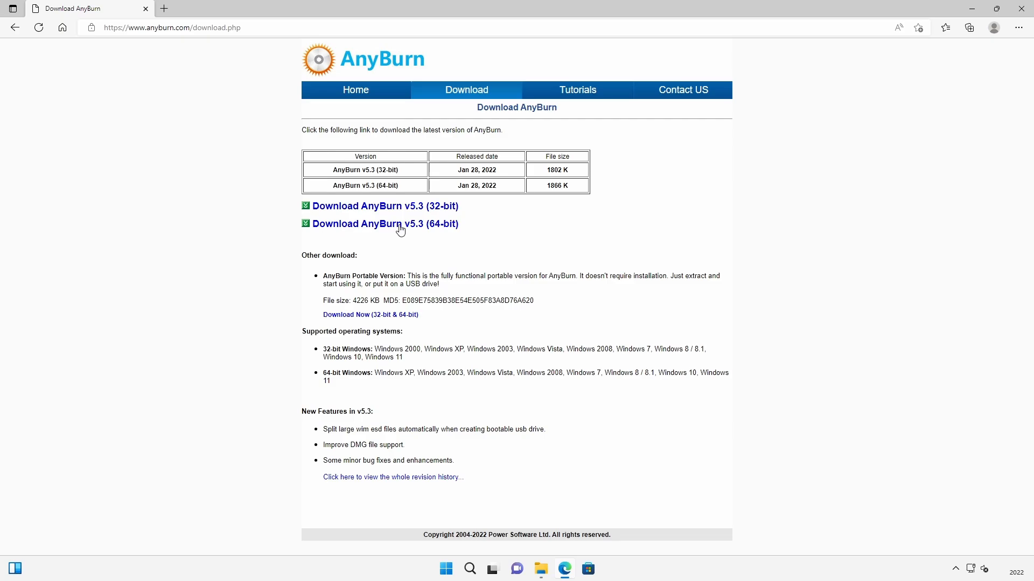
click(438, 227)
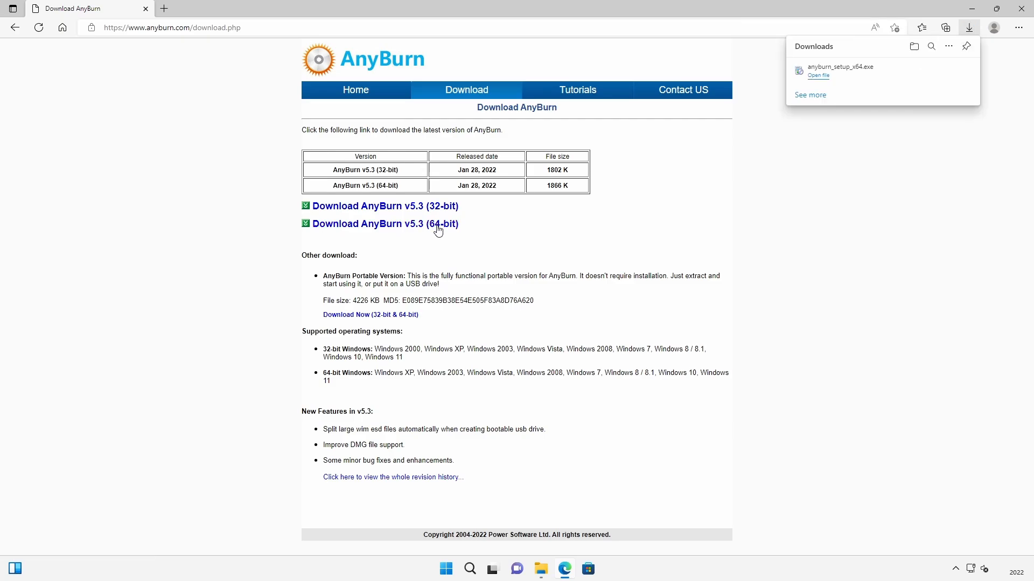
click(913, 46)
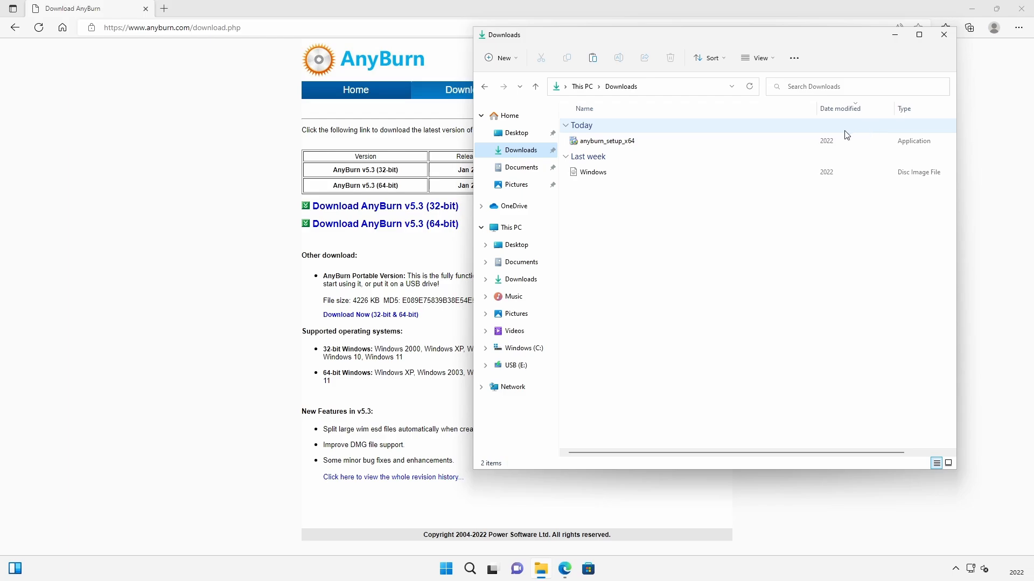
click(1021, 10)
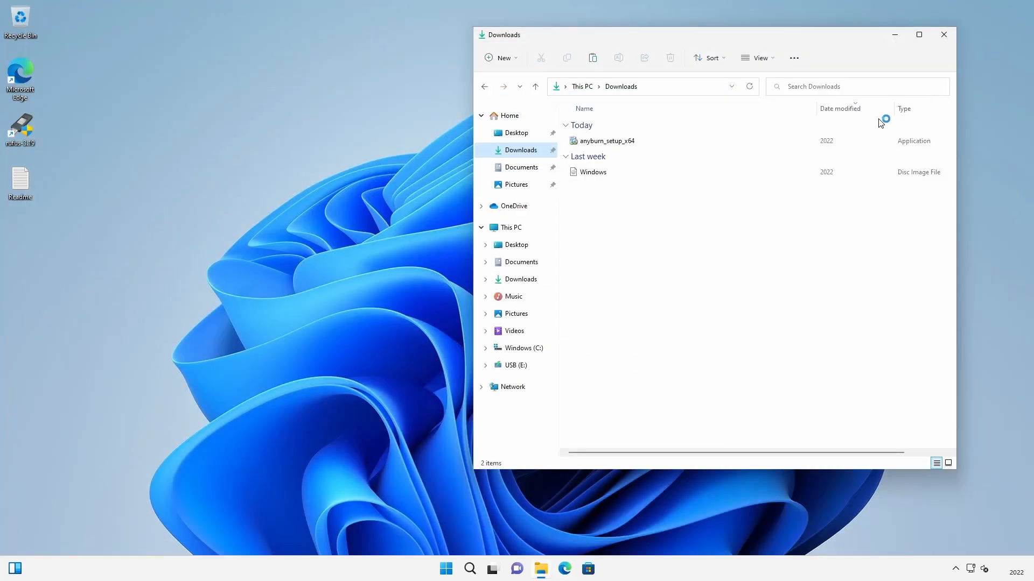
- Install AnyBurn 5.3 from anyburn_setup_x64 in the default folder with a desktop icon and no automatic launch, and close the thank-you page
double_click(603, 141)
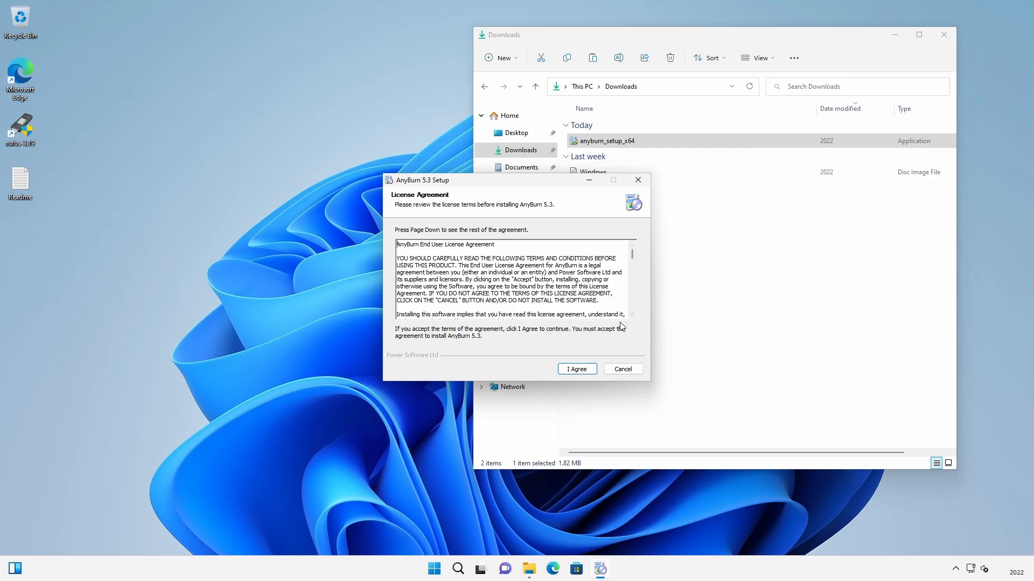
click(582, 369)
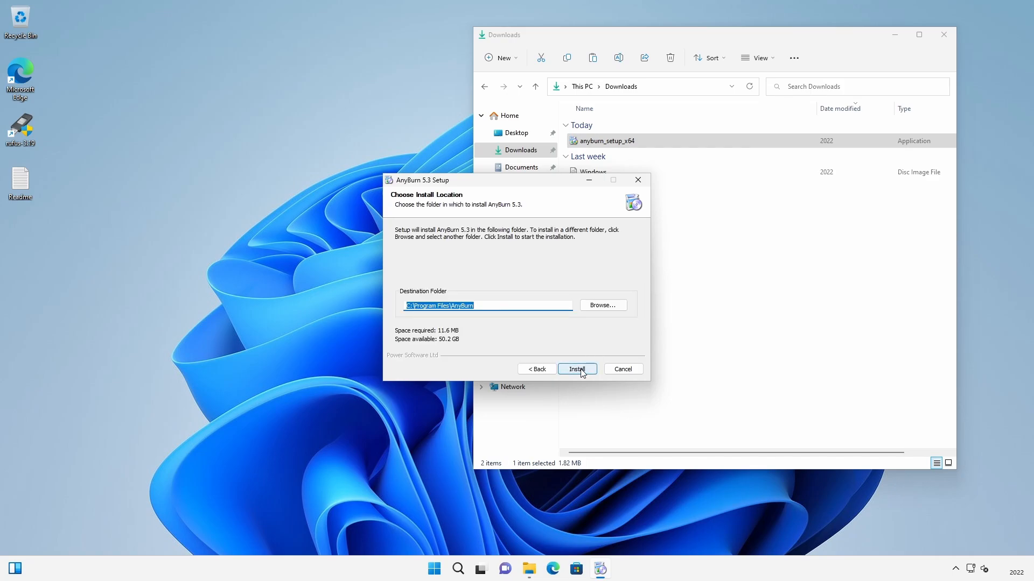
click(582, 372)
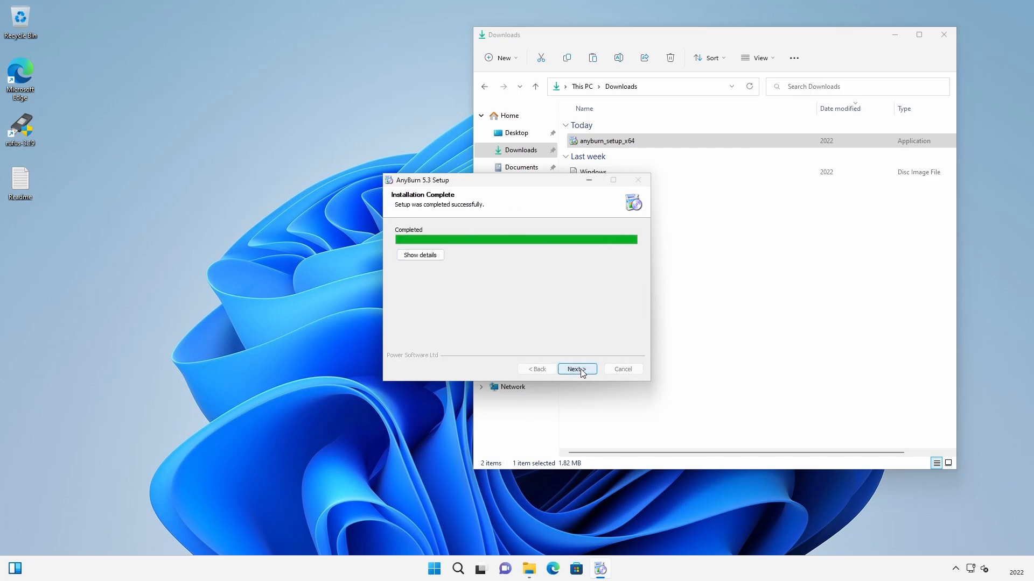
click(583, 373)
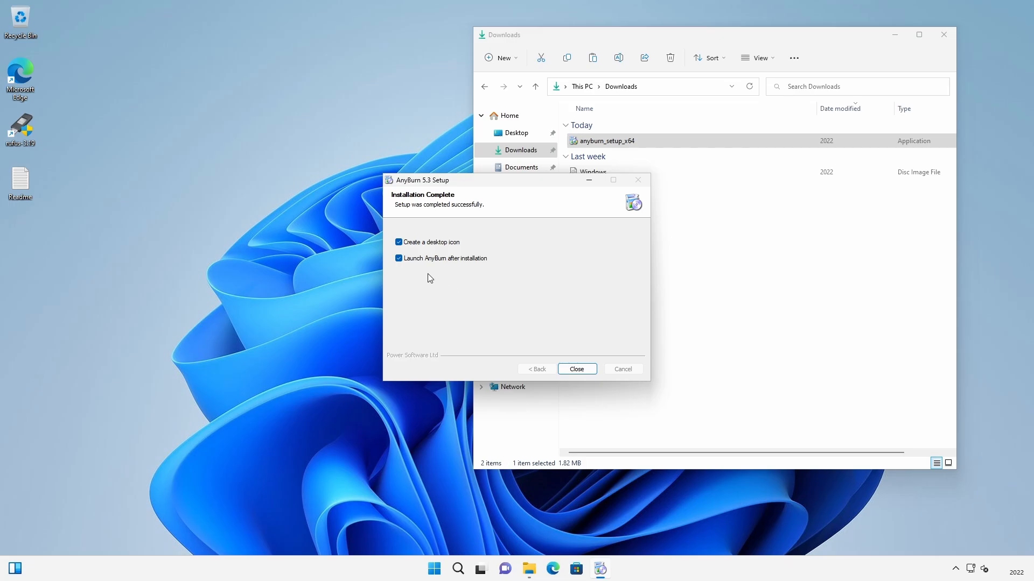
click(398, 258)
click(574, 369)
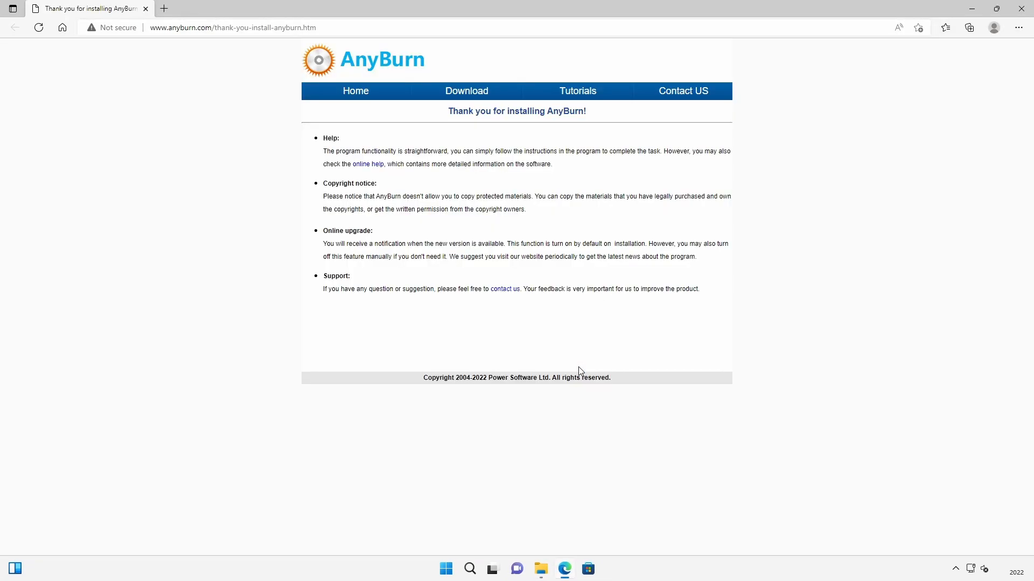
click(1021, 8)
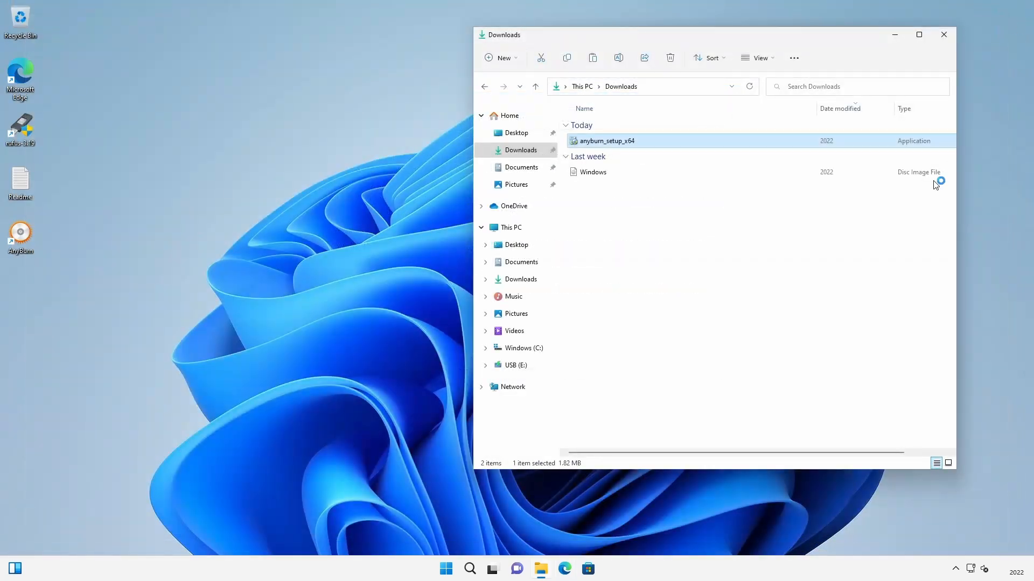
- Start AnyBurn from the desktop and open Windows.iso from the Downloads folder for image editing
double_click(22, 234)
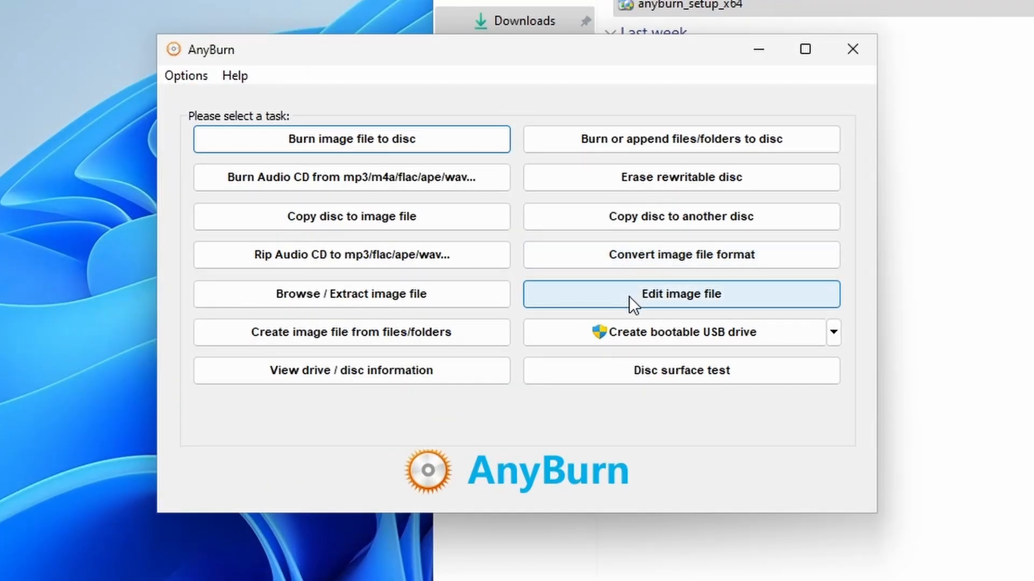
click(629, 296)
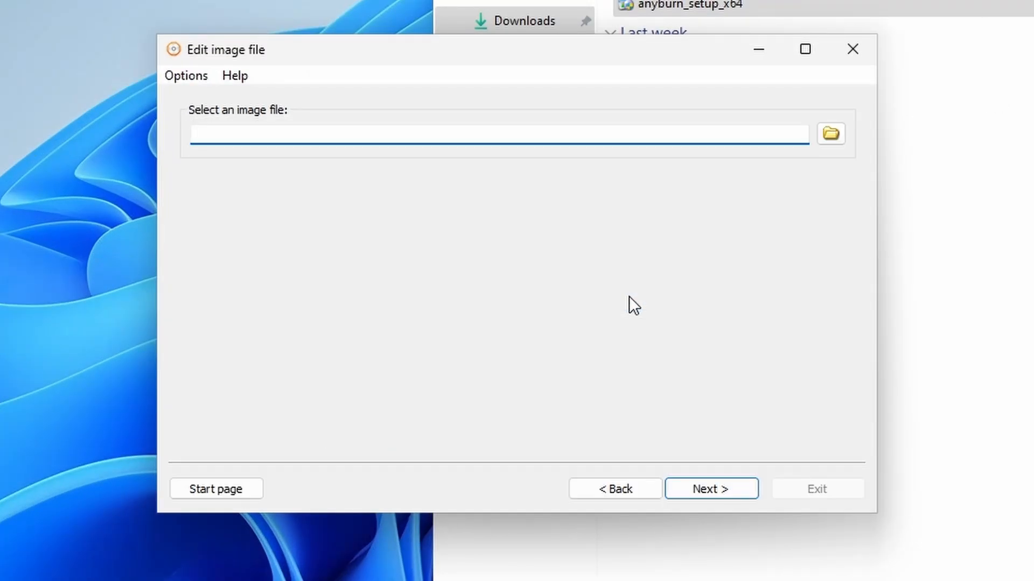
click(830, 133)
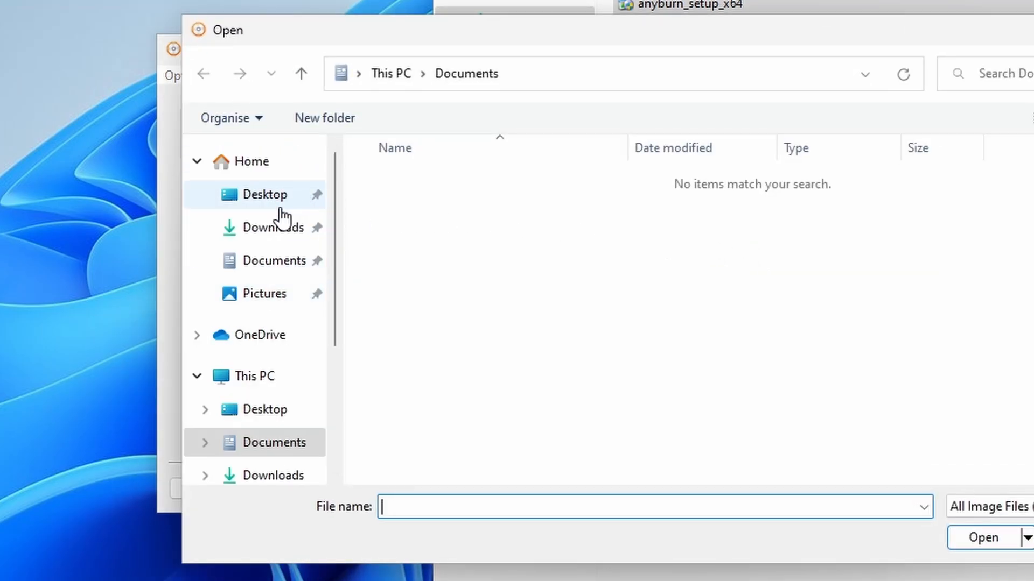
click(275, 226)
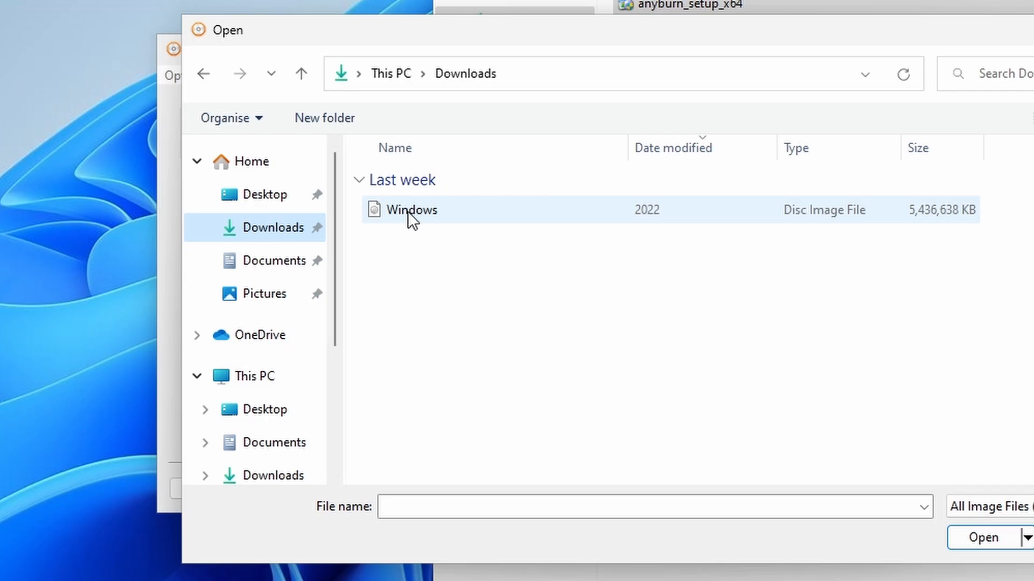
double_click(408, 211)
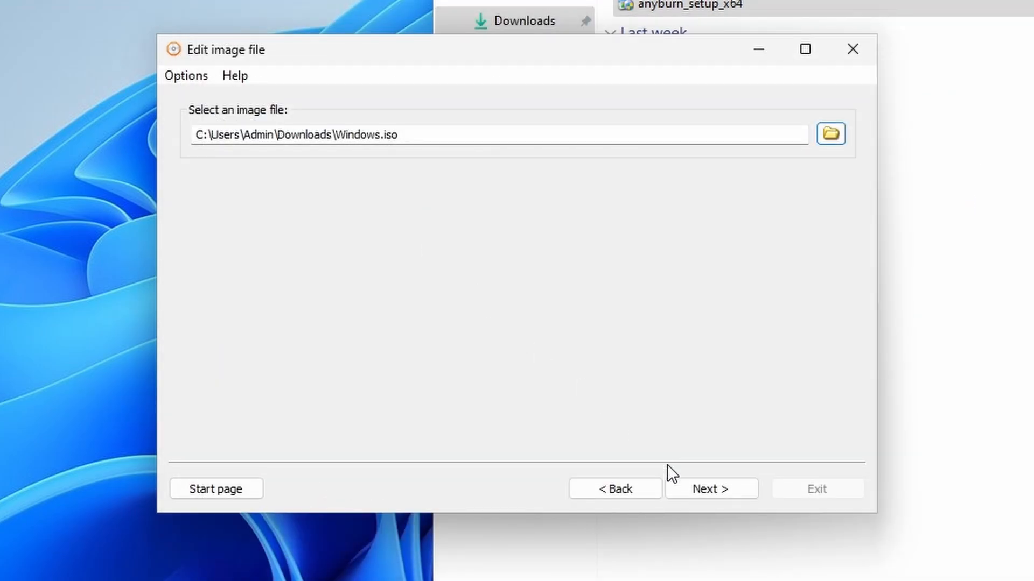
click(696, 489)
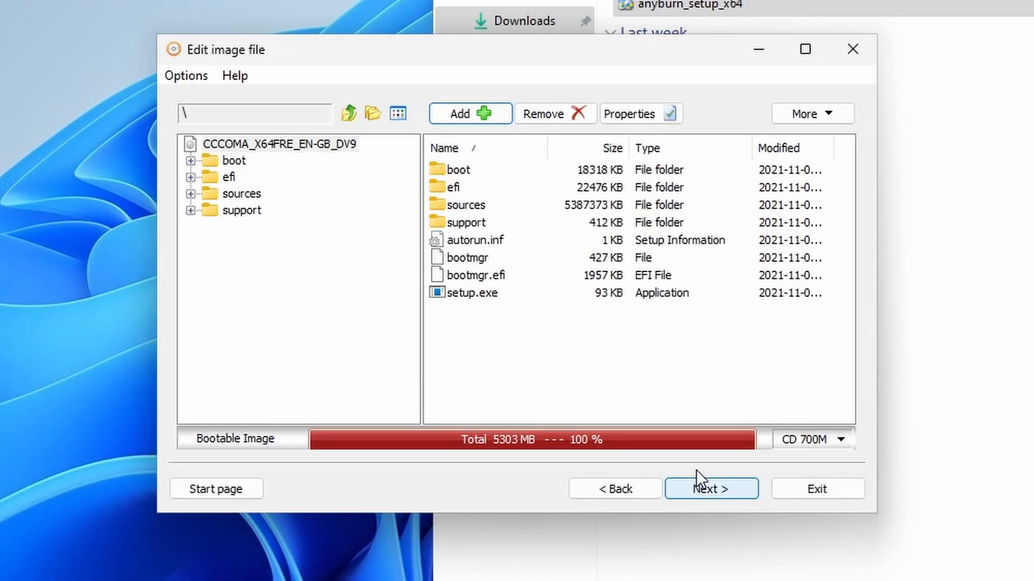
- Remove all existing files and folders, from boot to setup.exe, from the root of the image
click(459, 170)
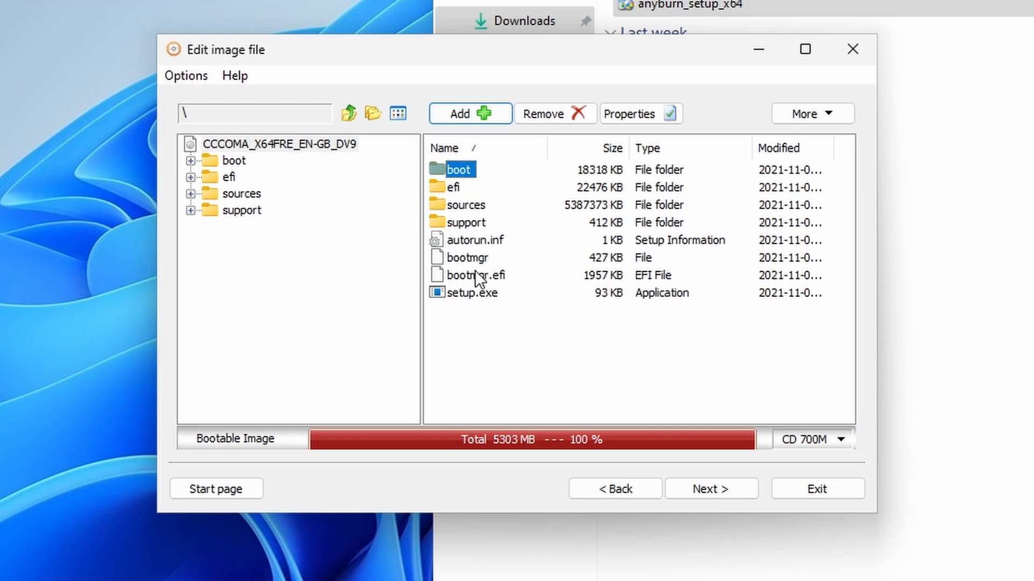
shift+click(478, 292)
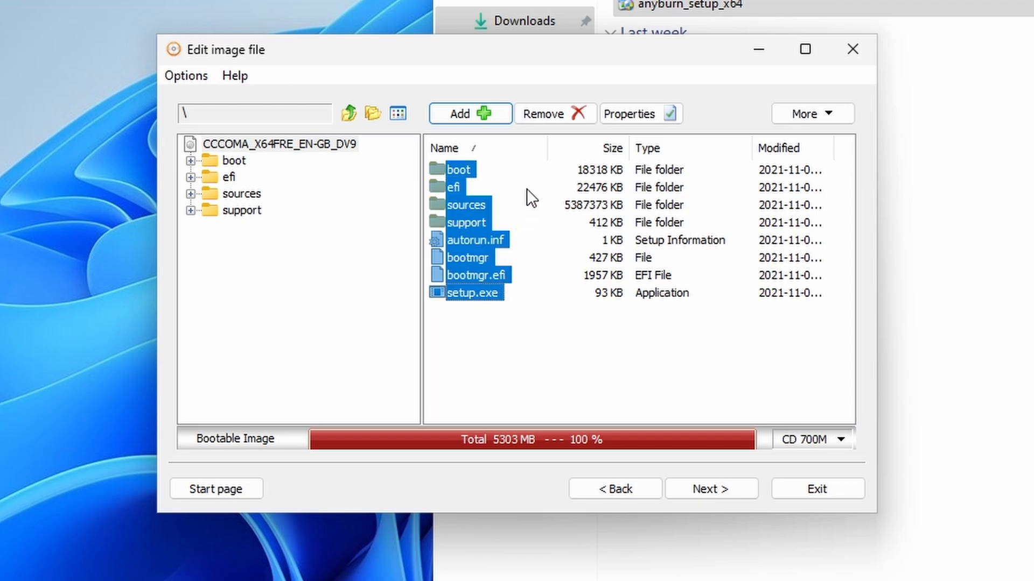
click(541, 113)
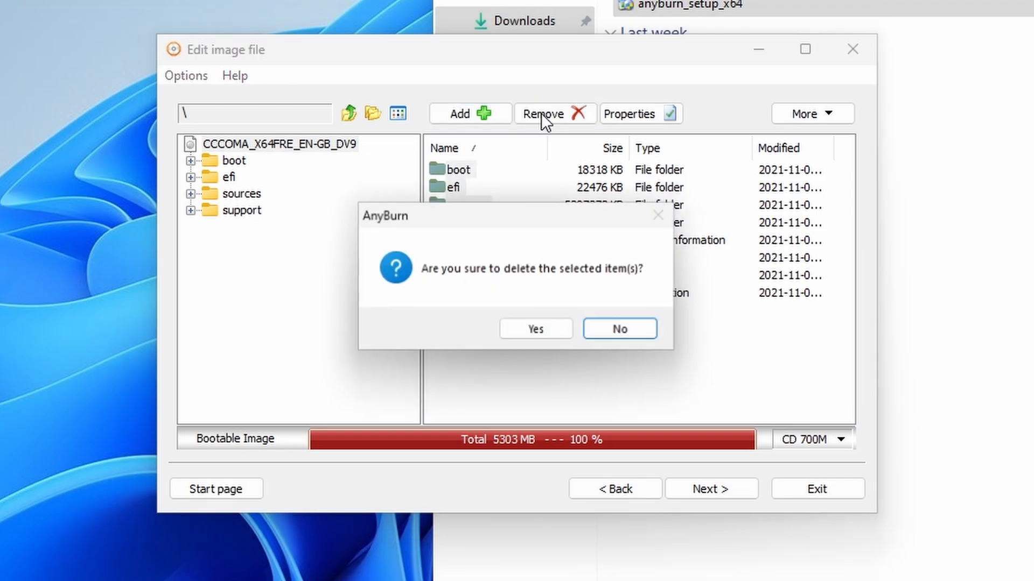
click(540, 329)
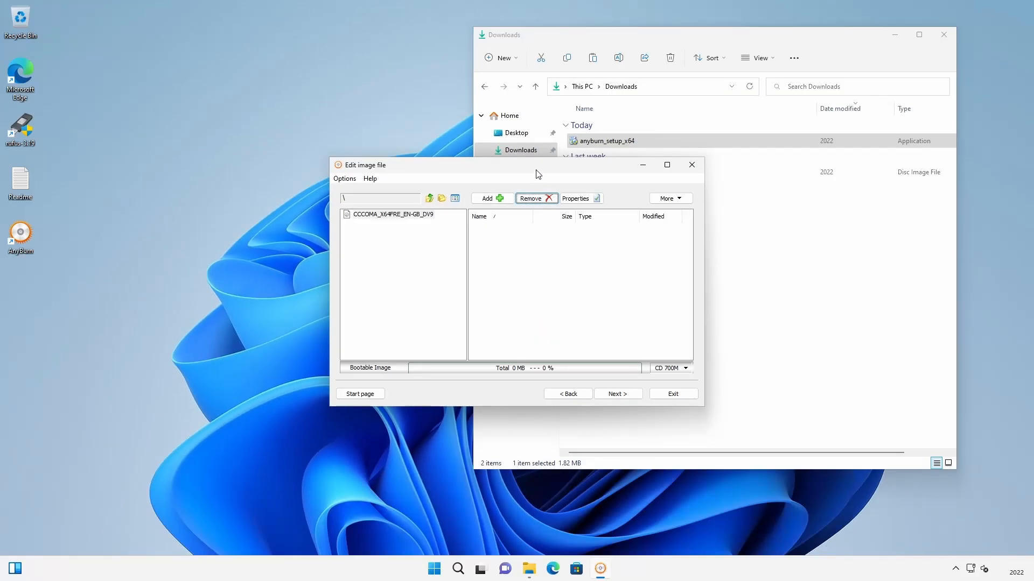
- Place the AnyBurn window beside File Explorer and add all files and folders from the USB (E:) drive to the empty image
drag(545, 75, 154, 277)
drag(315, 281, 293, 286)
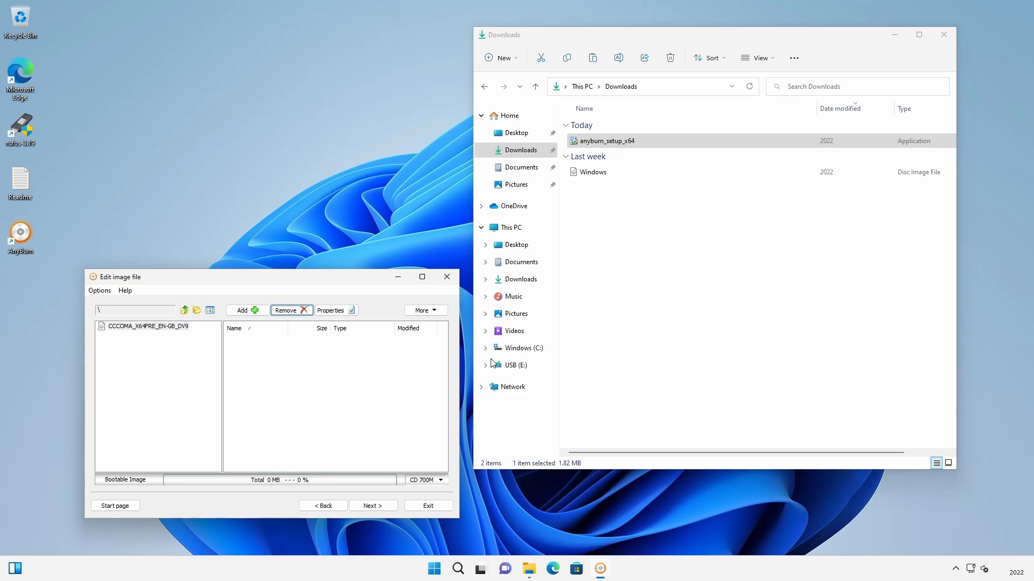
click(510, 365)
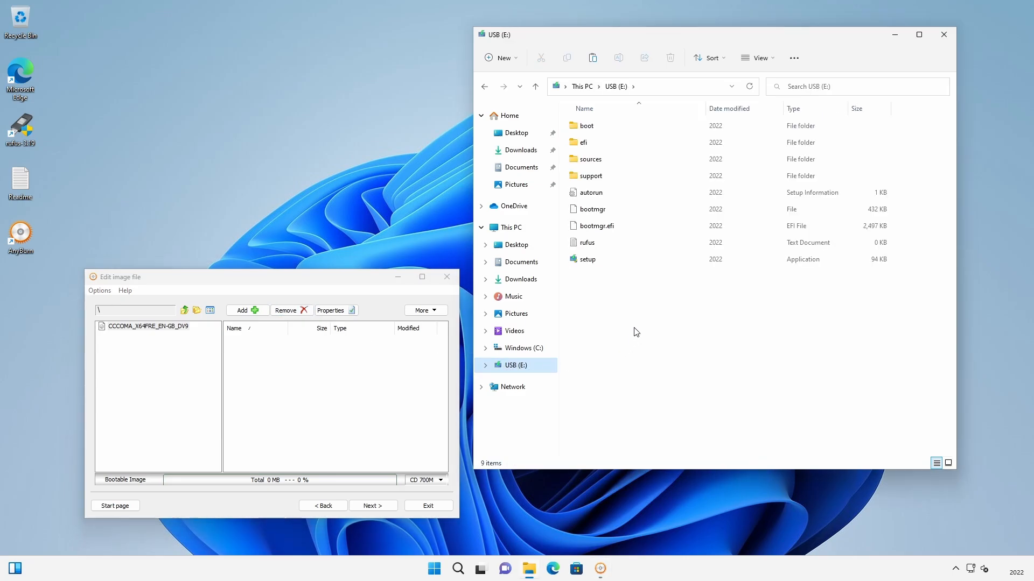
key(ctrl+a)
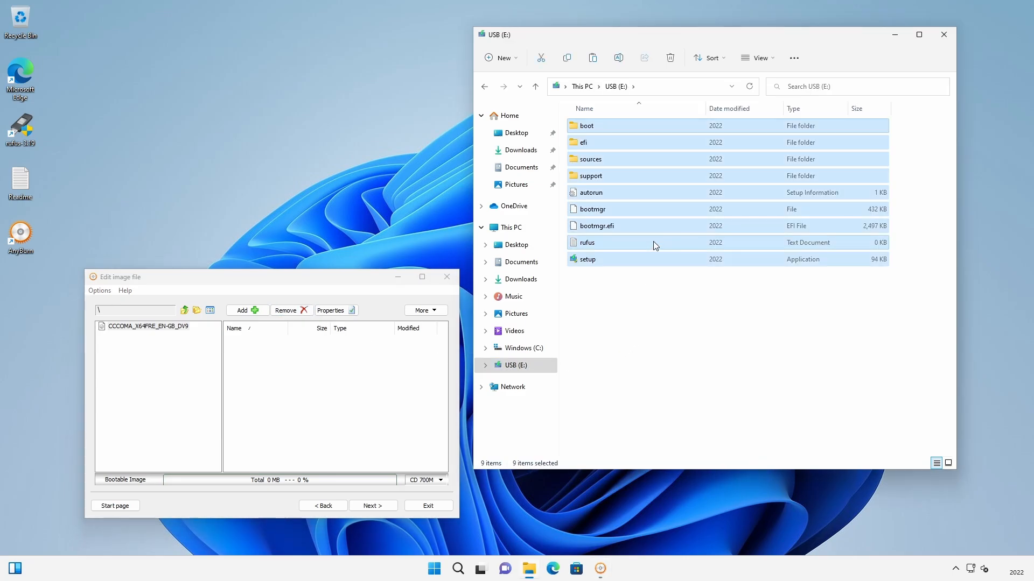
drag(656, 219, 315, 403)
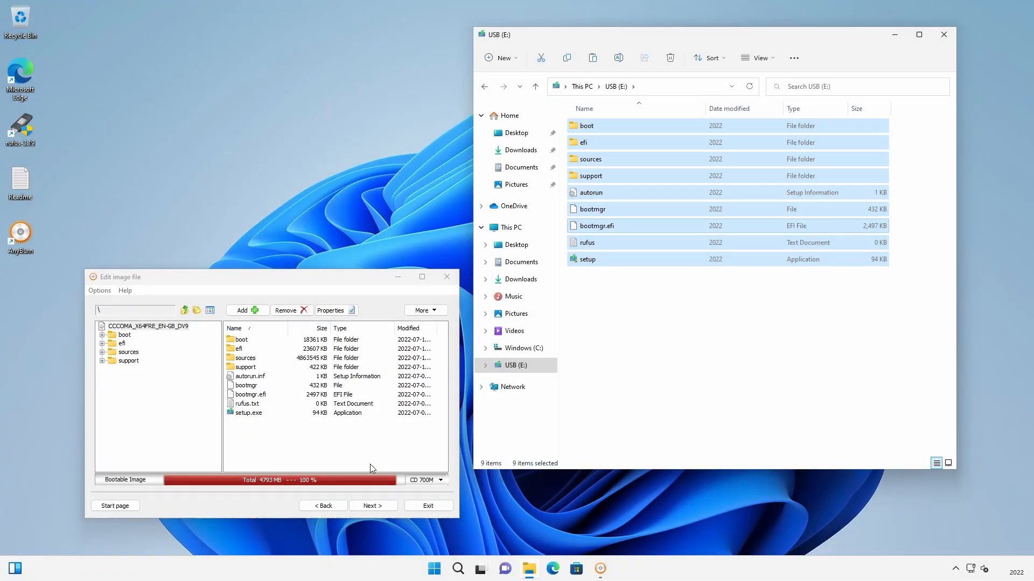
- Create the edited image as a standard ISO named Windows NEW.iso in the Downloads folder
click(373, 506)
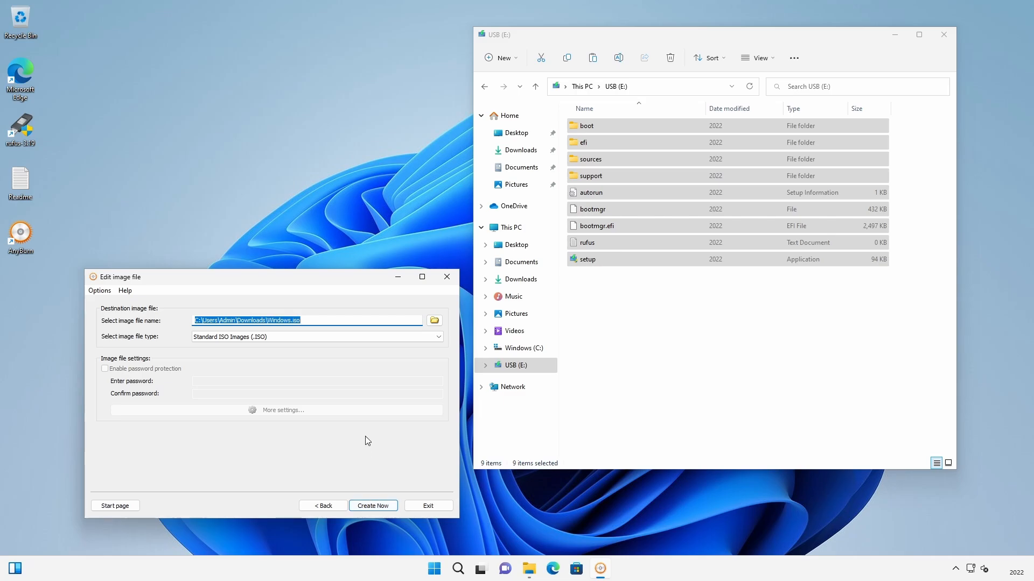
click(328, 320)
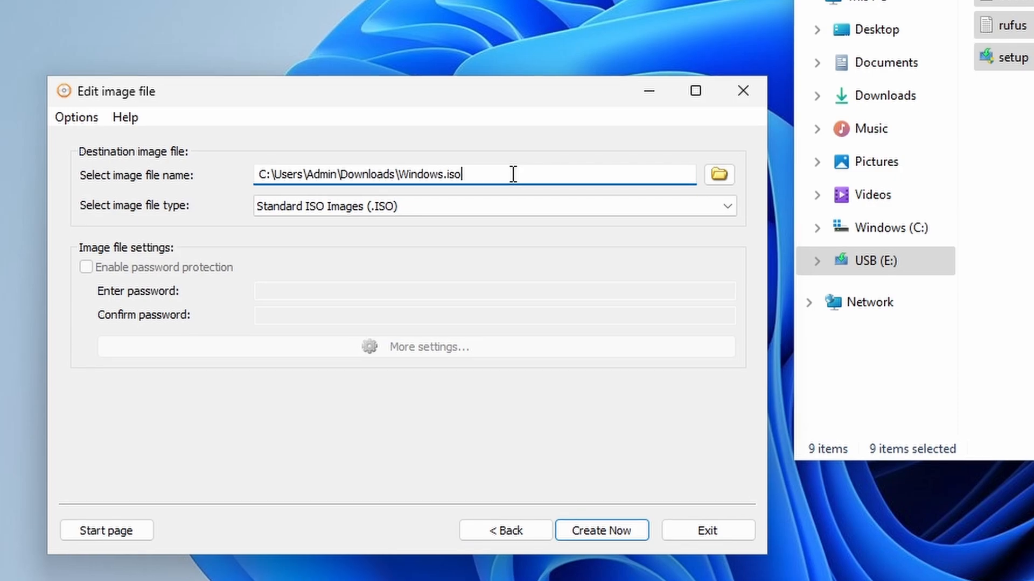
click(445, 174)
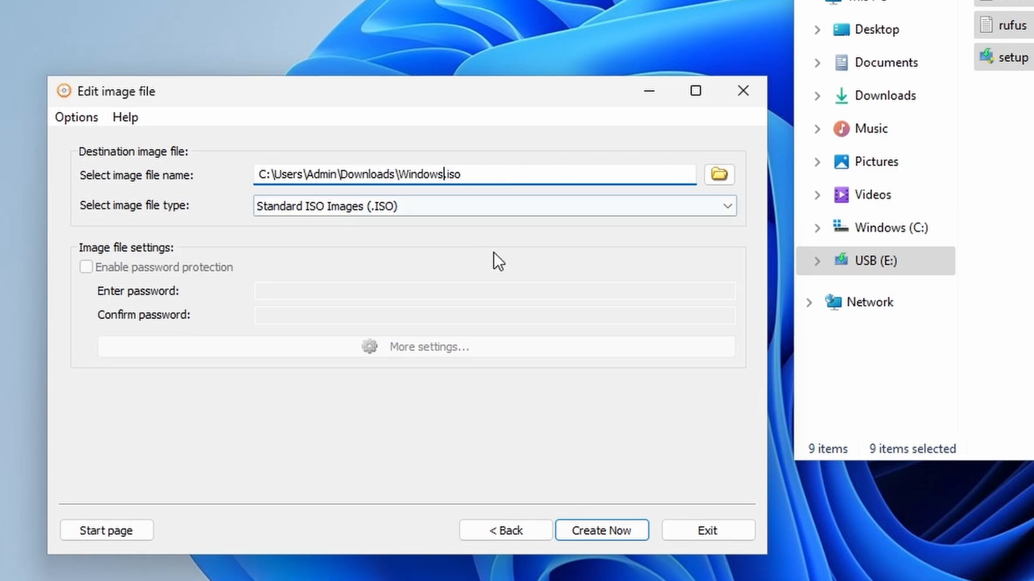
text(NE)
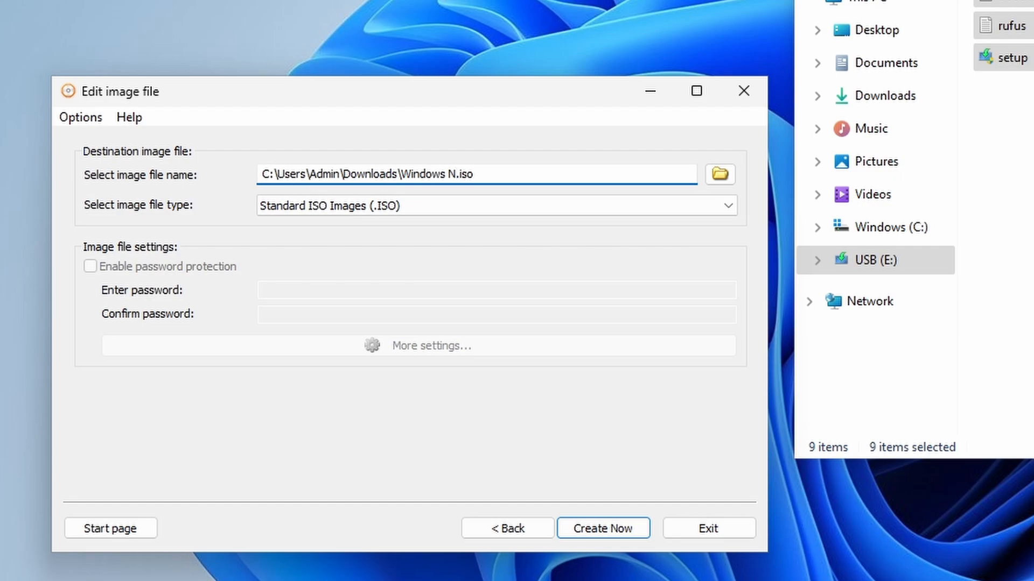
text(W)
click(607, 528)
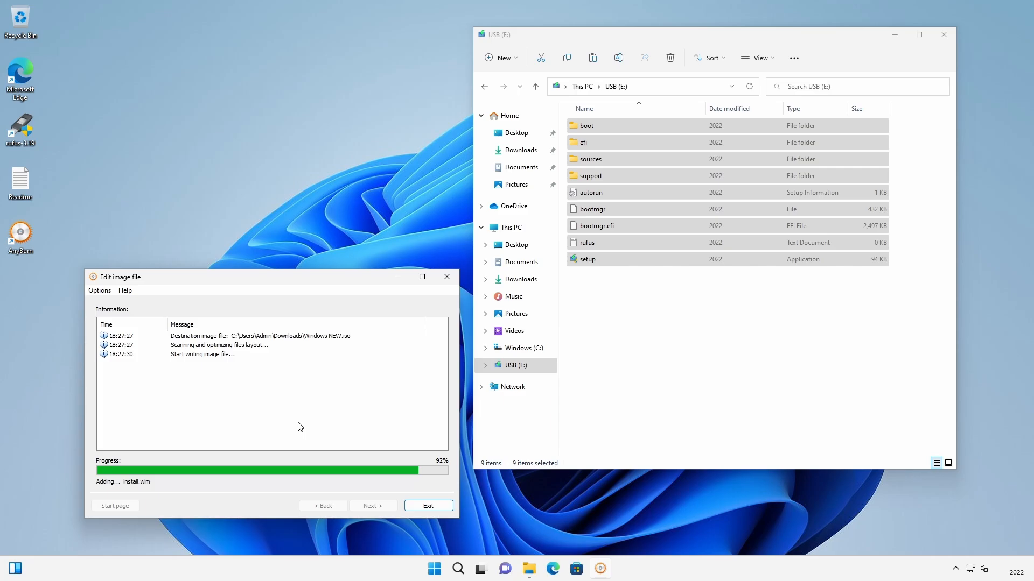
- Exit AnyBurn and select the Windows NEW disc image in the Downloads folder
click(428, 505)
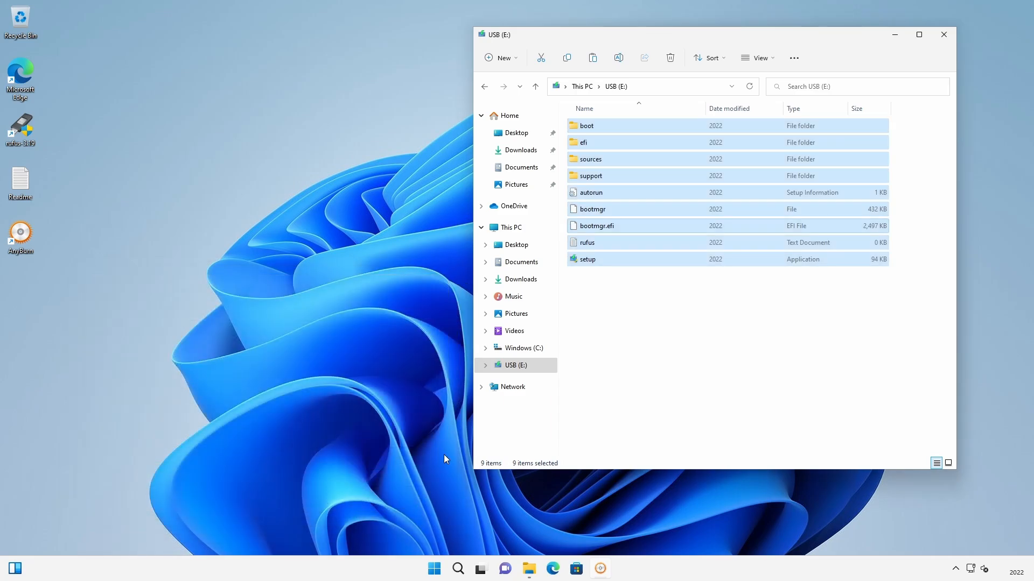
click(530, 153)
click(605, 141)
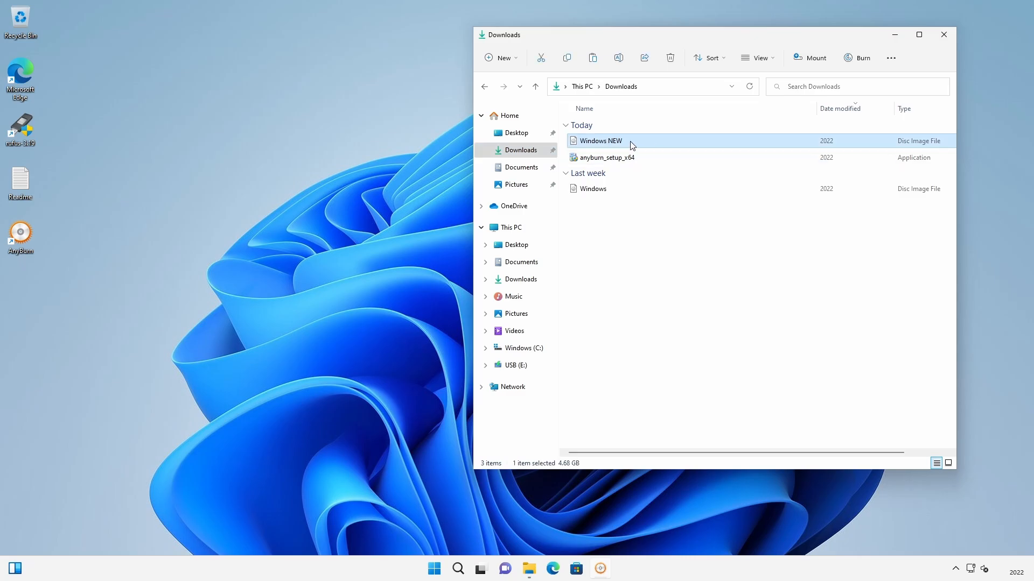